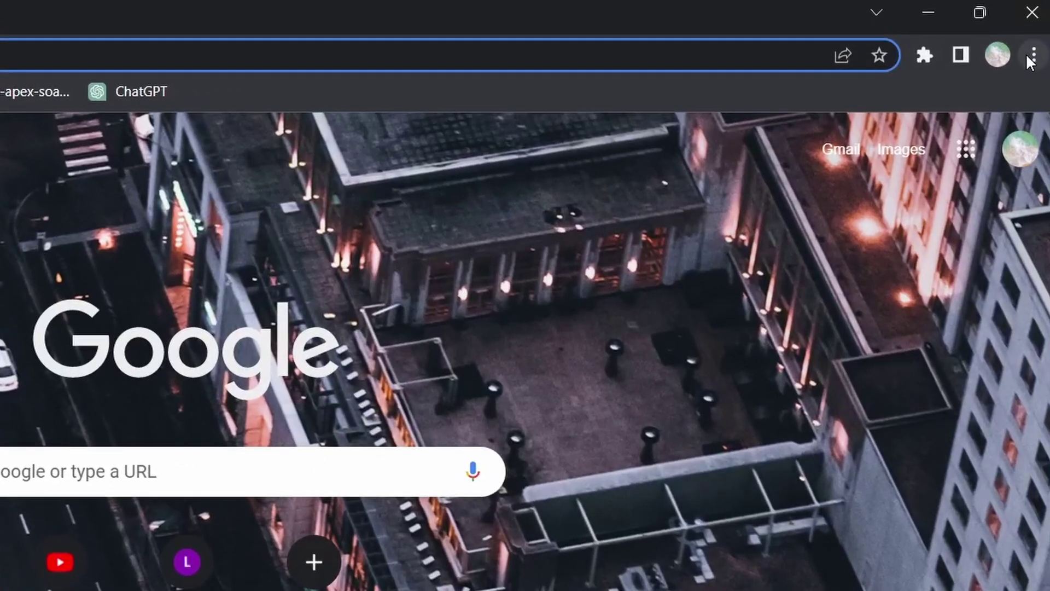
# Step: Open Chrome Settings from the top-right three-dot menu
pyautogui.click(1034, 55)
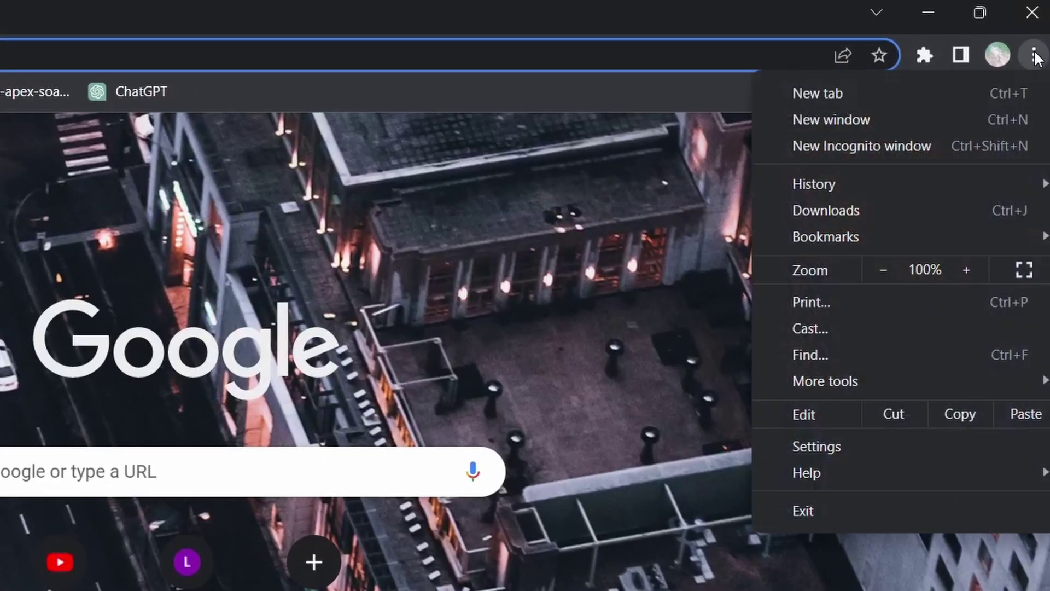
pyautogui.click(868, 445)
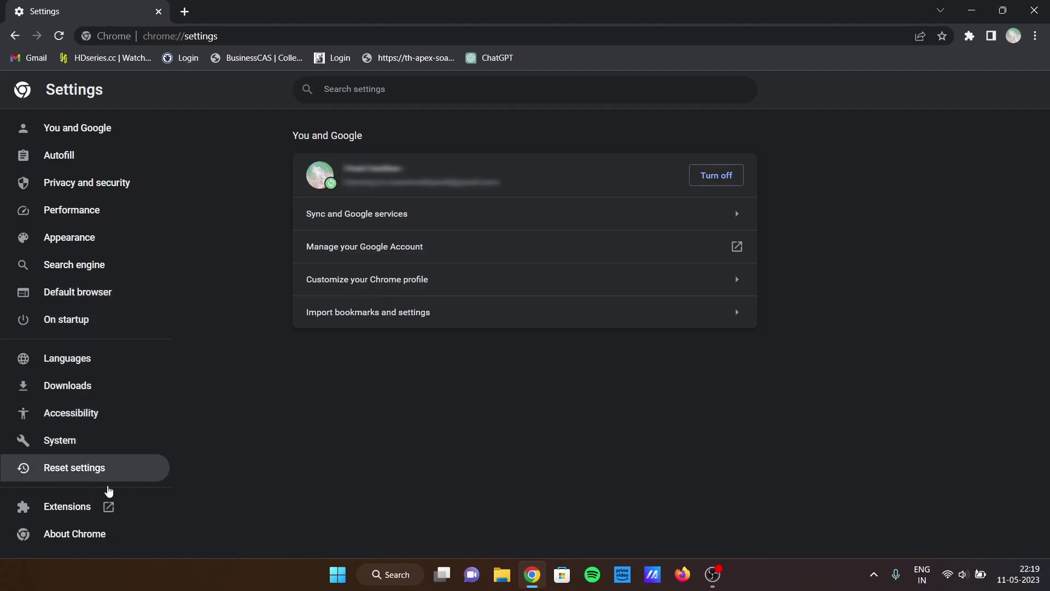
# Step: Go to the installed Extensions page and begin a Chrome Web Store search
pyautogui.click(64, 509)
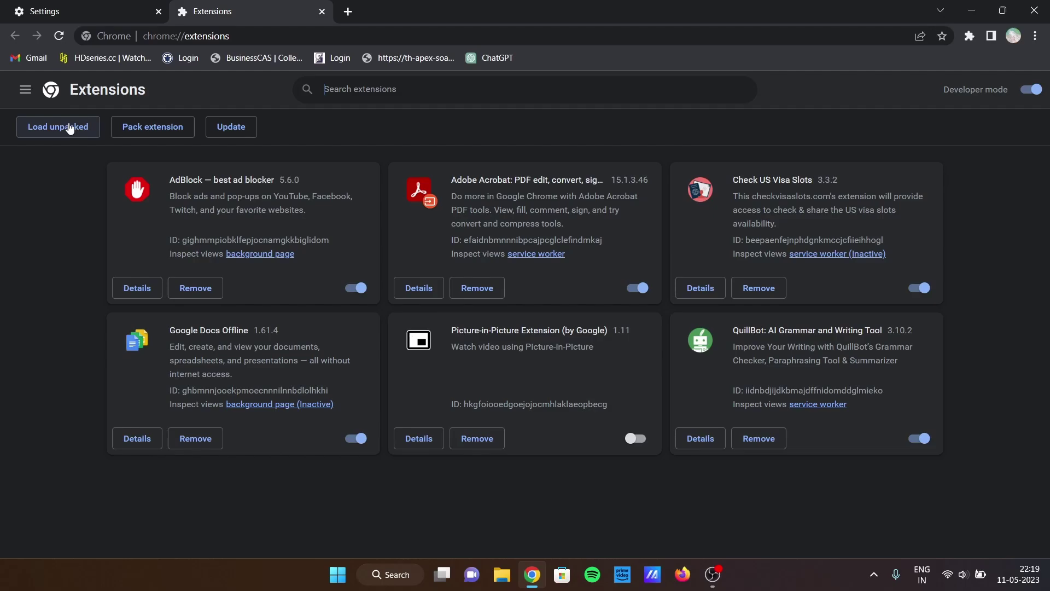
pyautogui.click(26, 90)
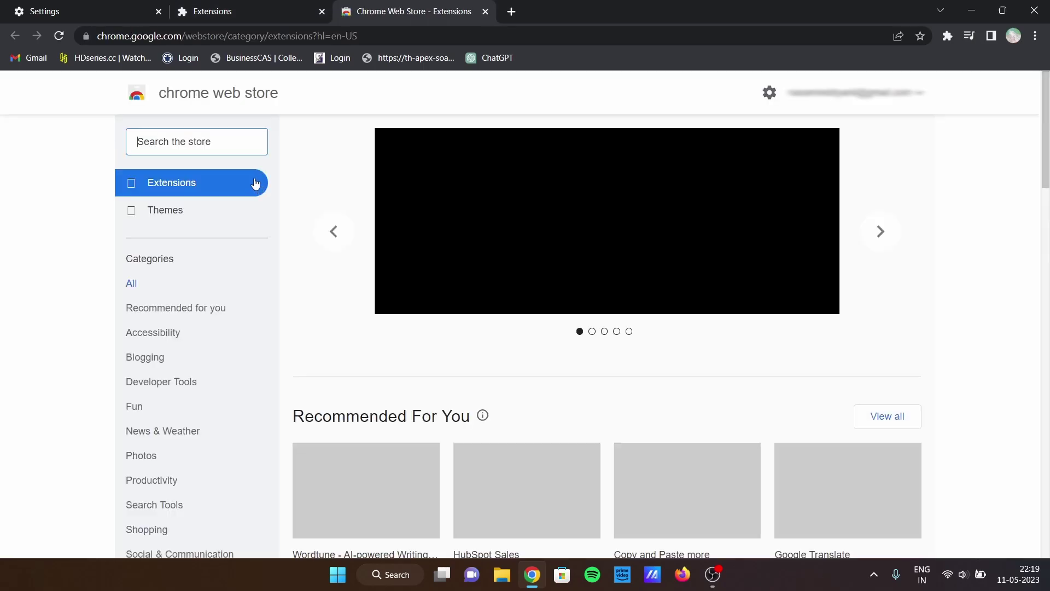
pyautogui.click(200, 143)
pyautogui.write('pict')
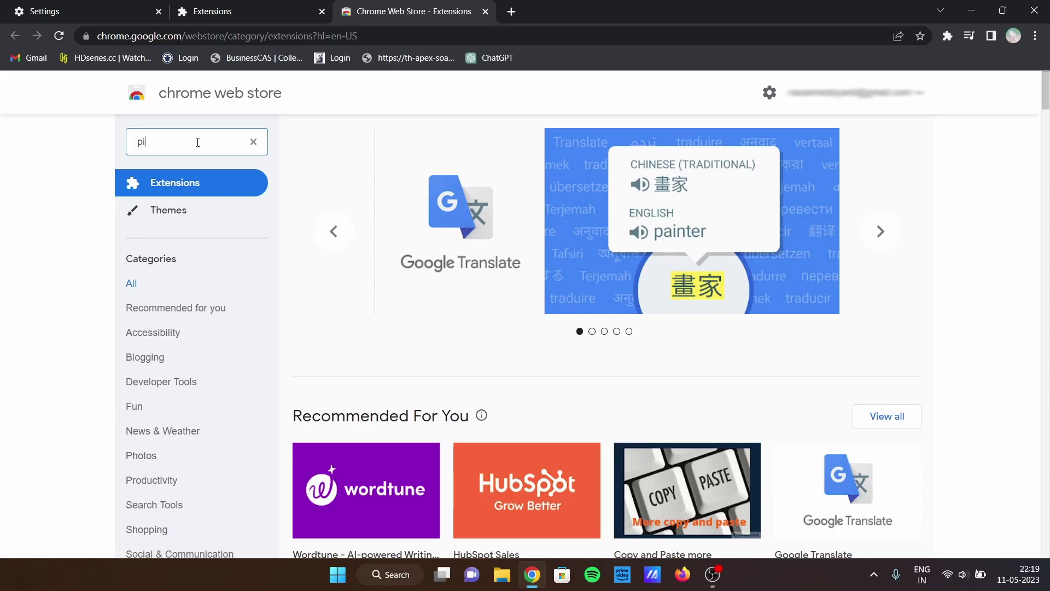
pyautogui.write('ure i')
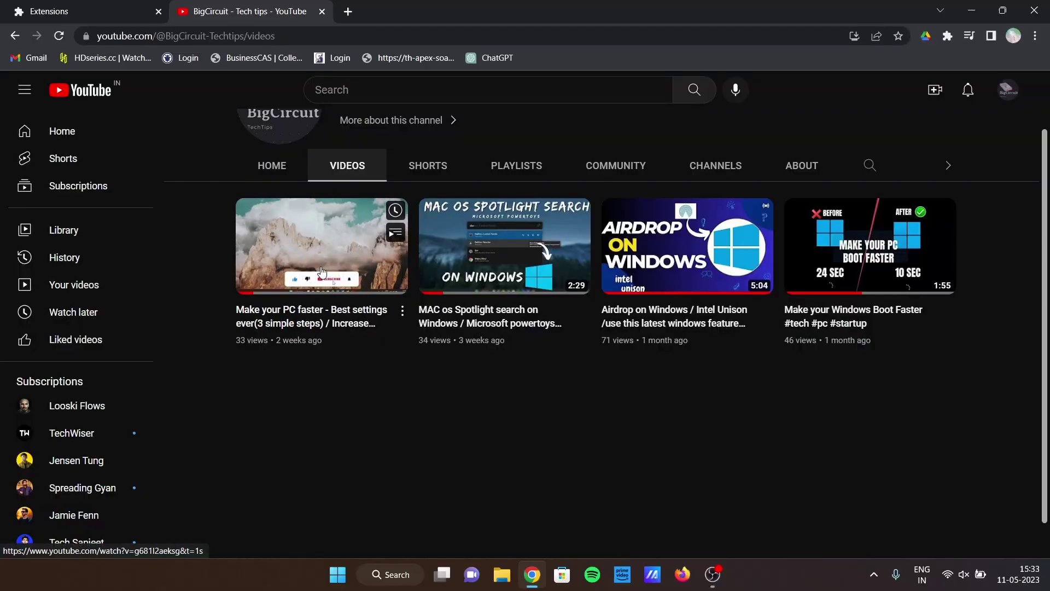
# Step: Play the 'Make your PC faster' video with the Picture-in-Picture Extension
pyautogui.click(321, 271)
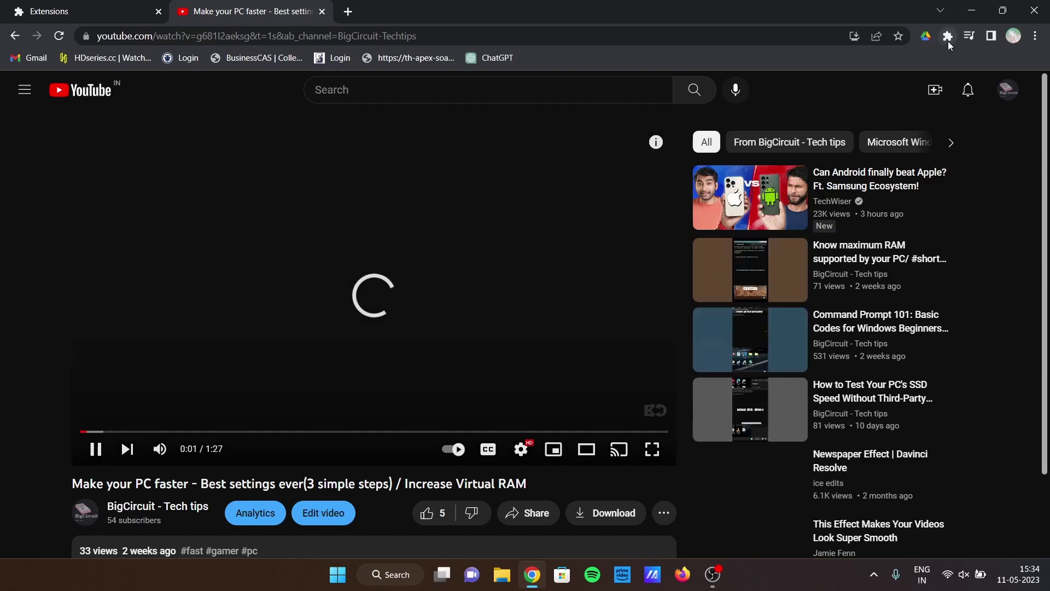
pyautogui.click(948, 36)
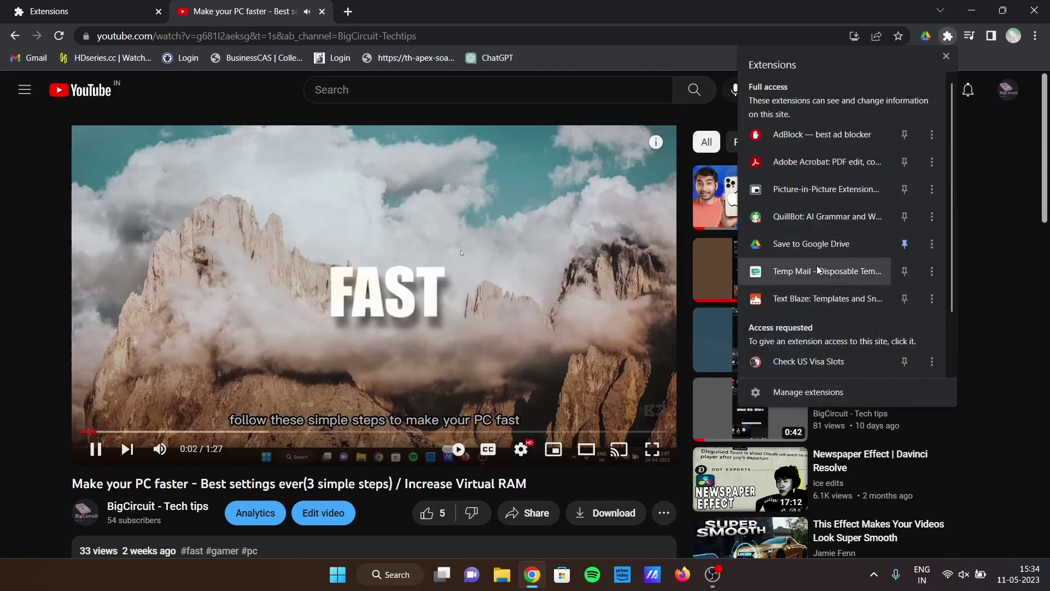
pyautogui.click(822, 189)
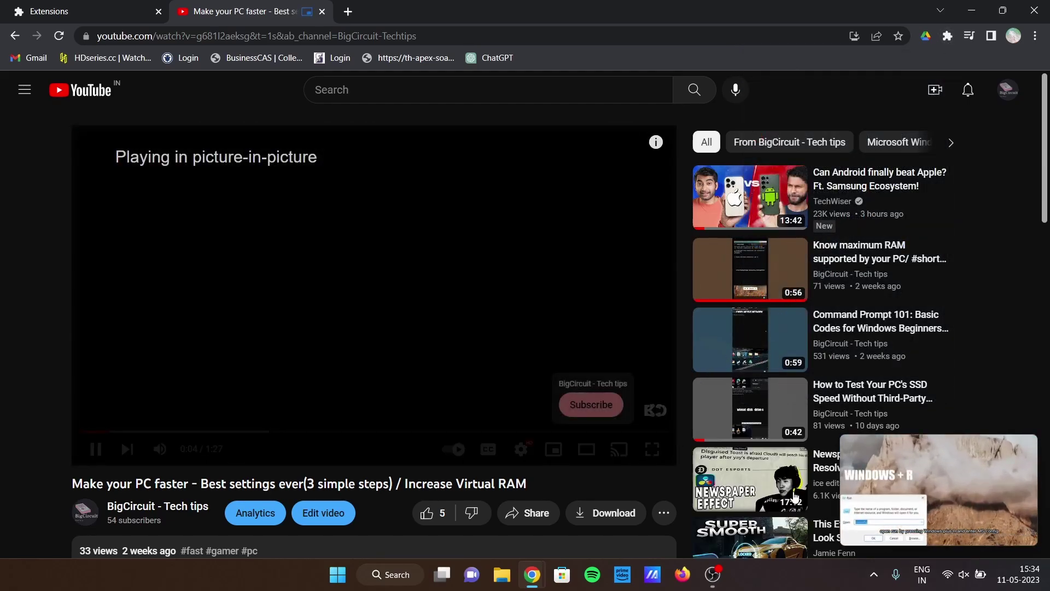
# Step: Open two new blank tabs and reposition the floating video window
pyautogui.click(348, 12)
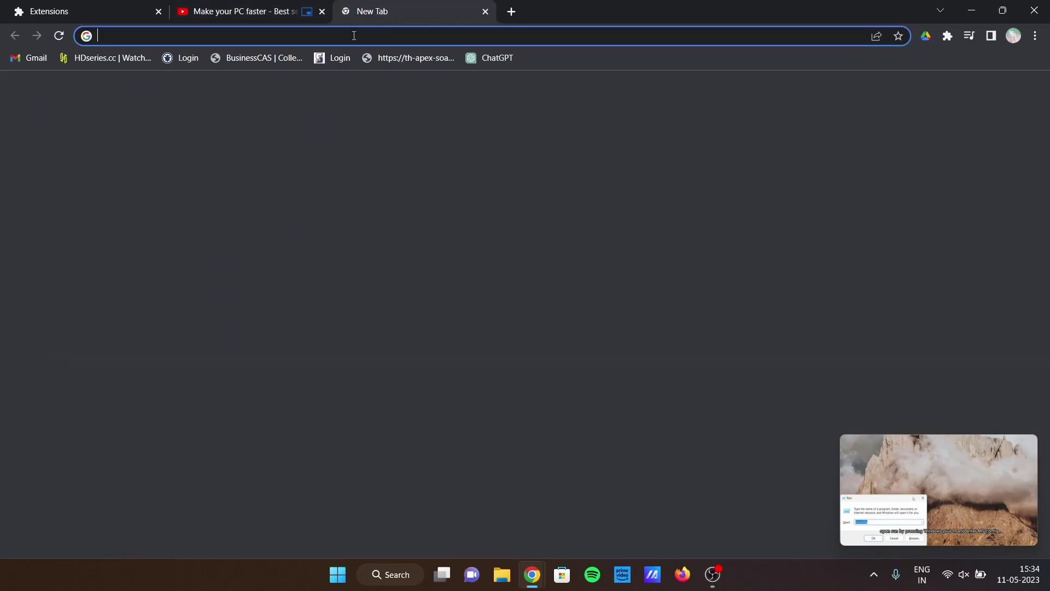
pyautogui.click(511, 11)
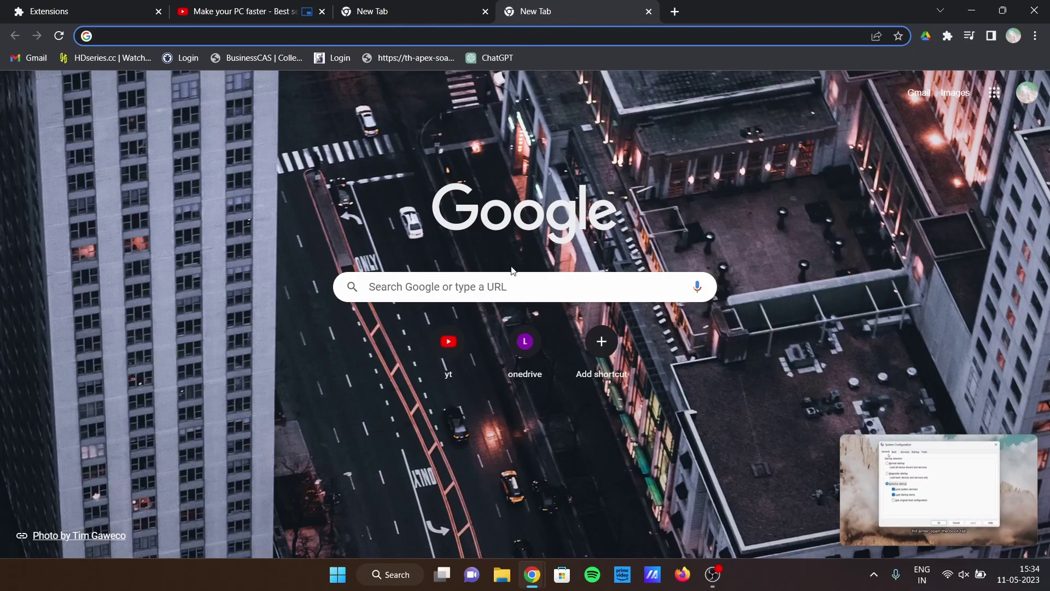
pyautogui.moveTo(947, 498)
pyautogui.mouseDown()
pyautogui.moveTo(643, 192)
pyautogui.moveTo(871, 479)
pyautogui.mouseUp()
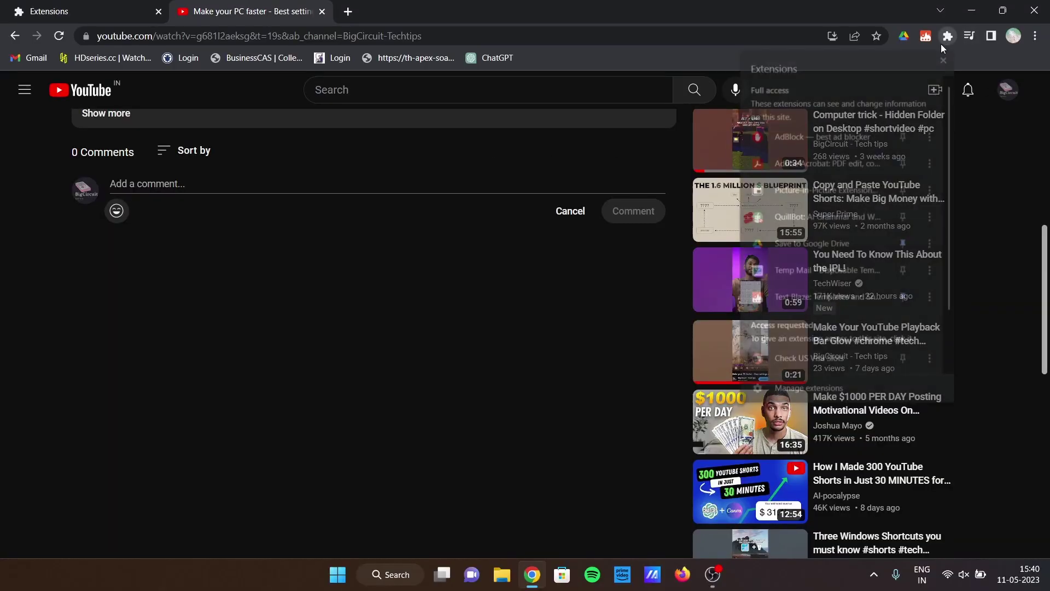
# Step: Post a comment using the Text Blaze 'sub' snippet: 'Subscribe to my channel if you like this video.'
pyautogui.click(804, 301)
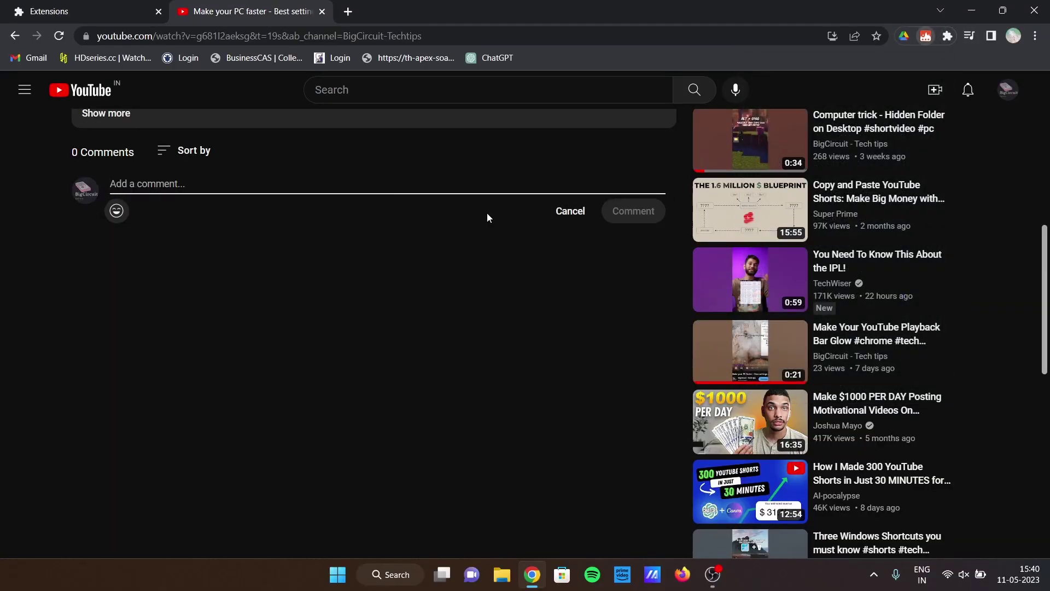
pyautogui.write('subc')
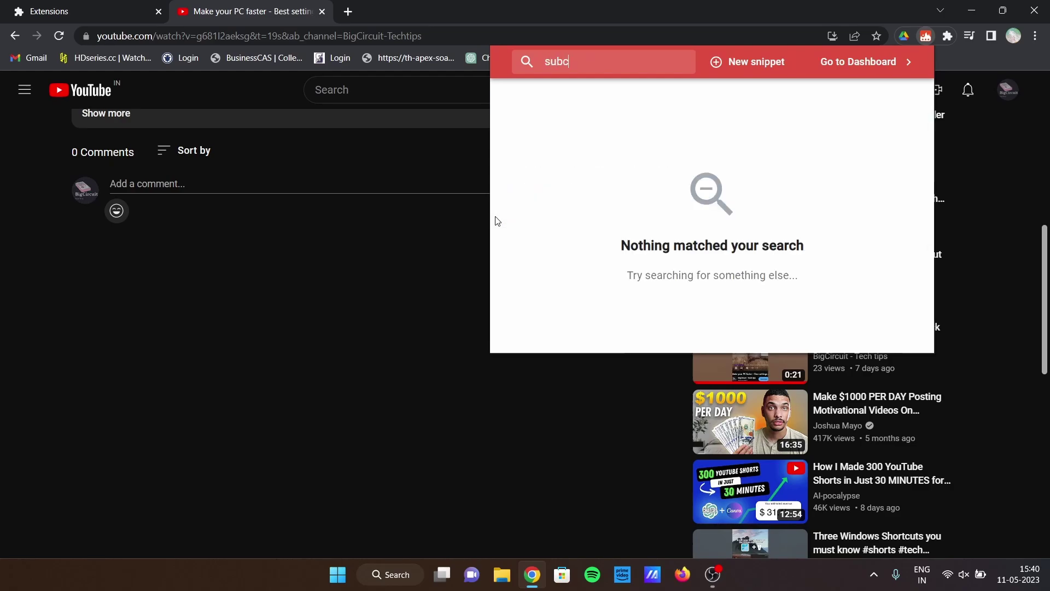
pyautogui.press('BackSpace')
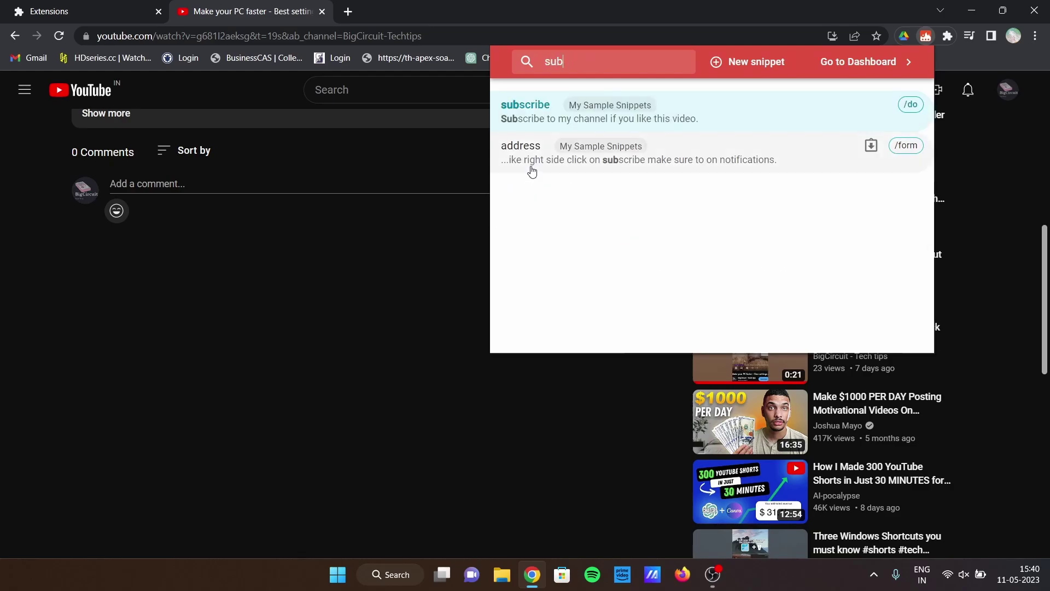
pyautogui.click(525, 110)
pyautogui.click(863, 105)
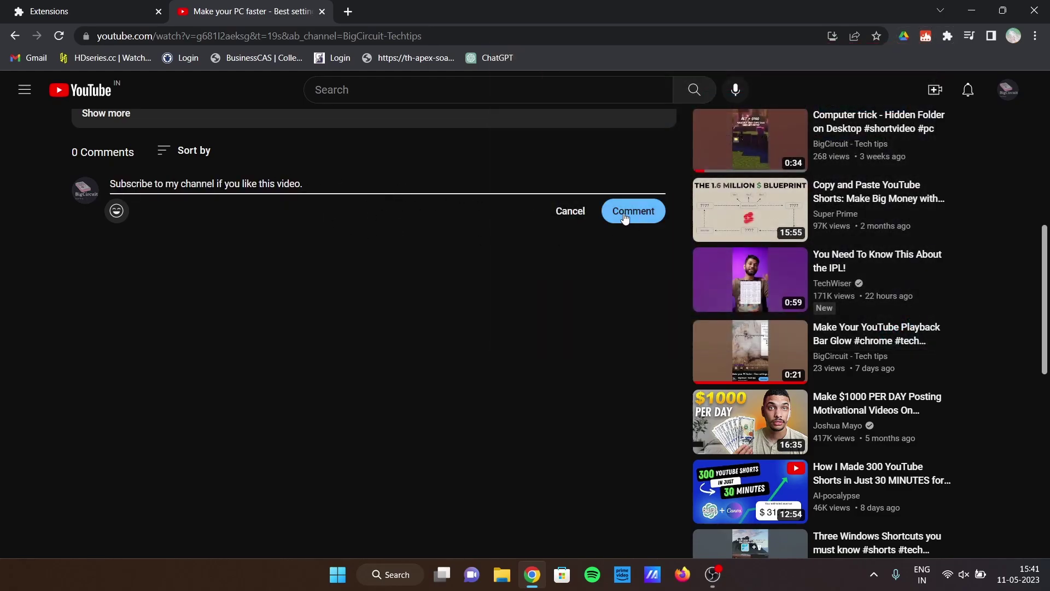
pyautogui.click(623, 219)
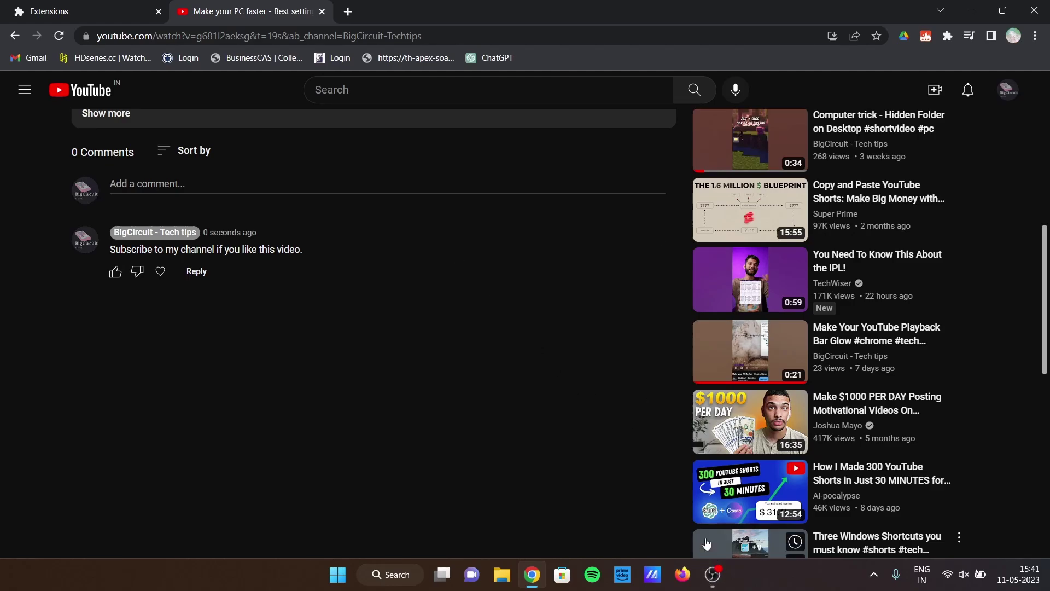
pyautogui.click(205, 184)
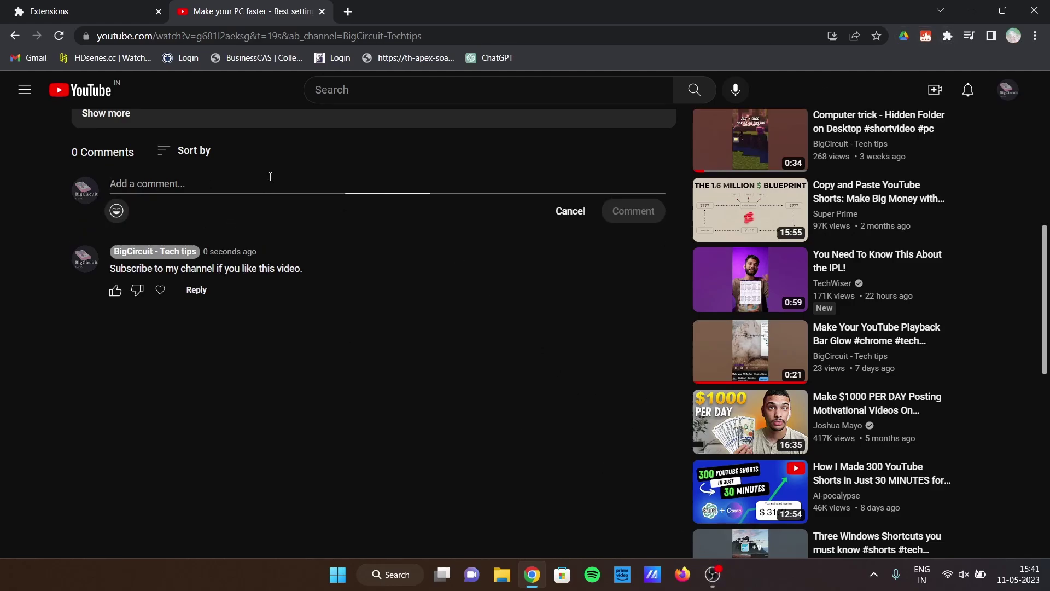
# Step: Insert the Text Blaze /form snippet's like, subscribe and notifications reminder into the comment
pyautogui.click(926, 37)
pyautogui.write('ddr')
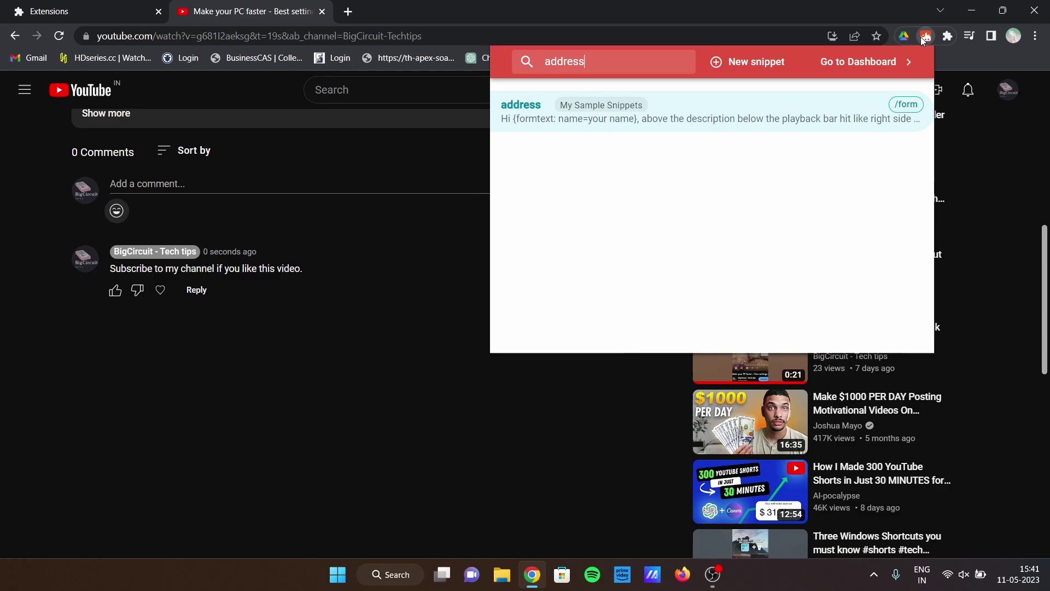
pyautogui.write('ess')
pyautogui.click(767, 117)
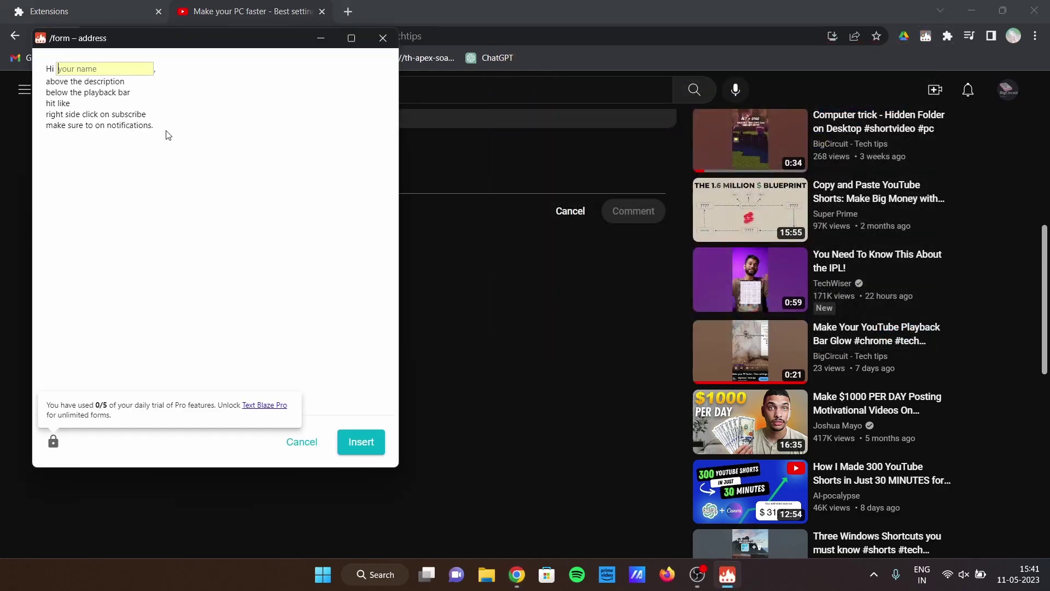
pyautogui.moveTo(166, 134); pyautogui.dragTo(54, 68)
pyautogui.click(361, 441)
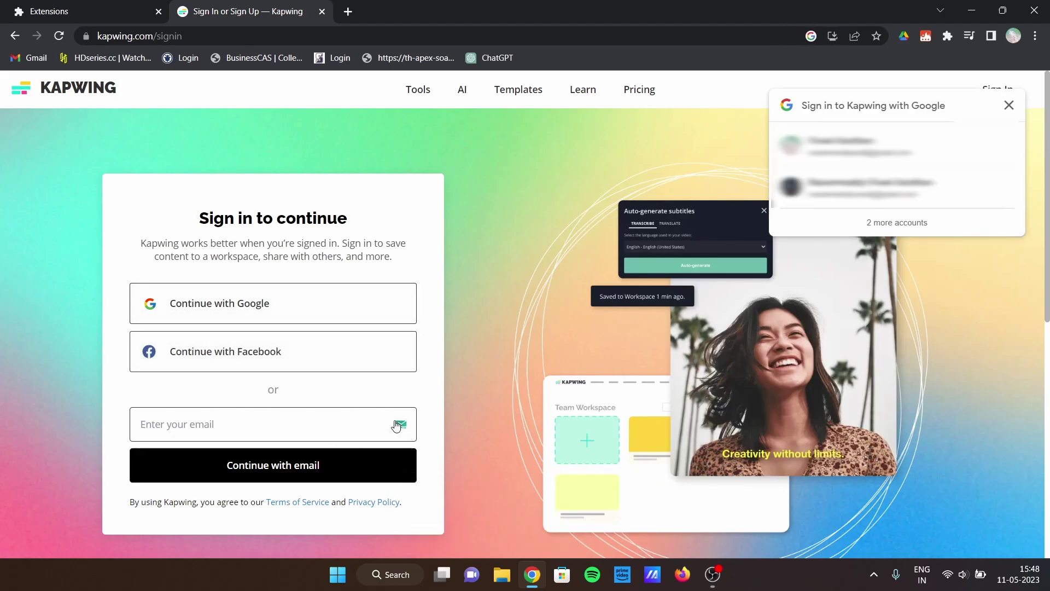
pyautogui.click(1009, 105)
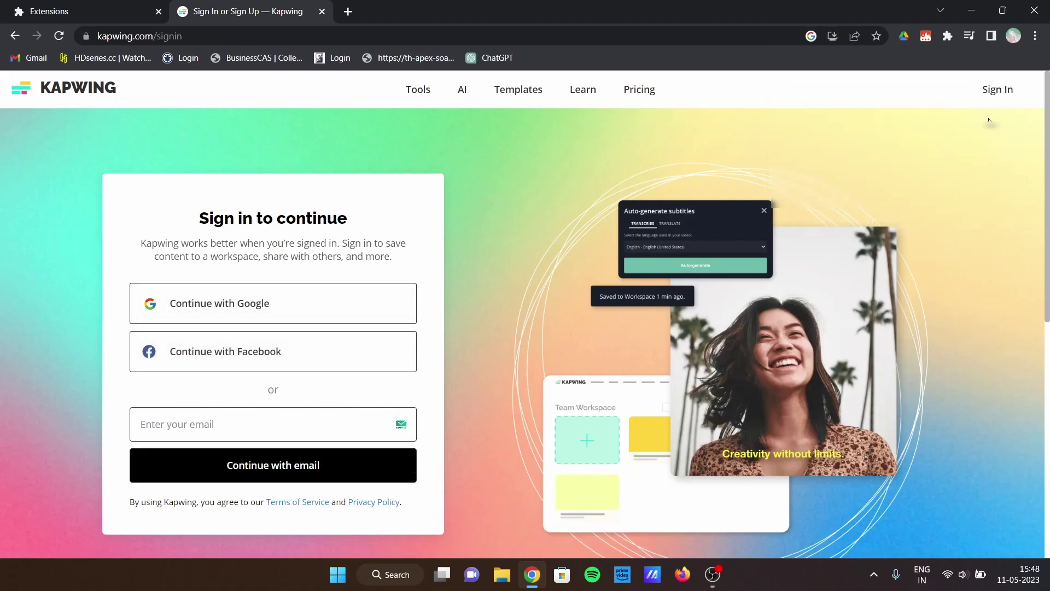
pyautogui.click(402, 426)
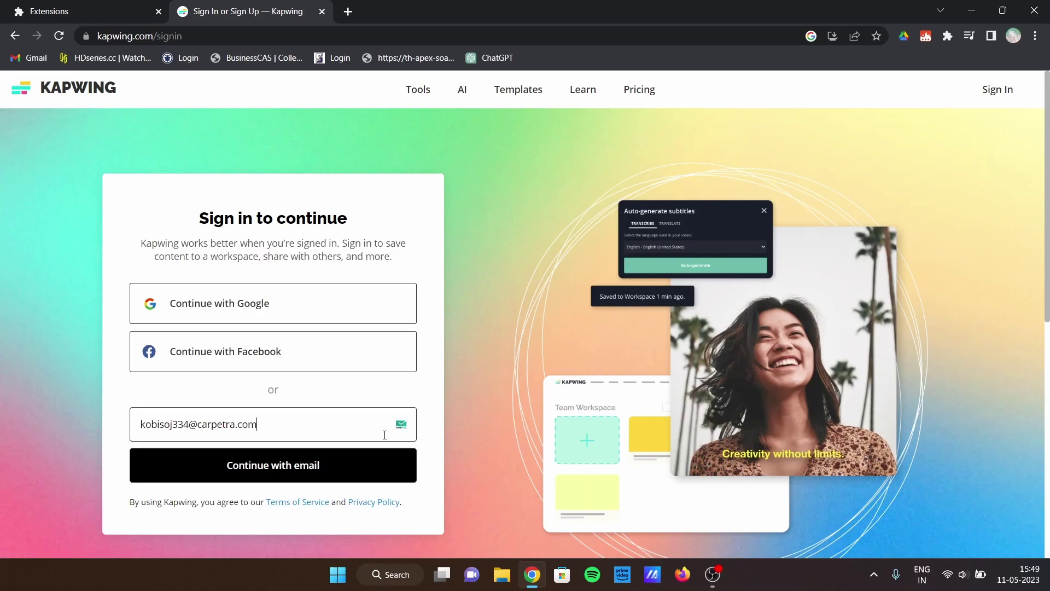
pyautogui.click(944, 36)
pyautogui.click(815, 304)
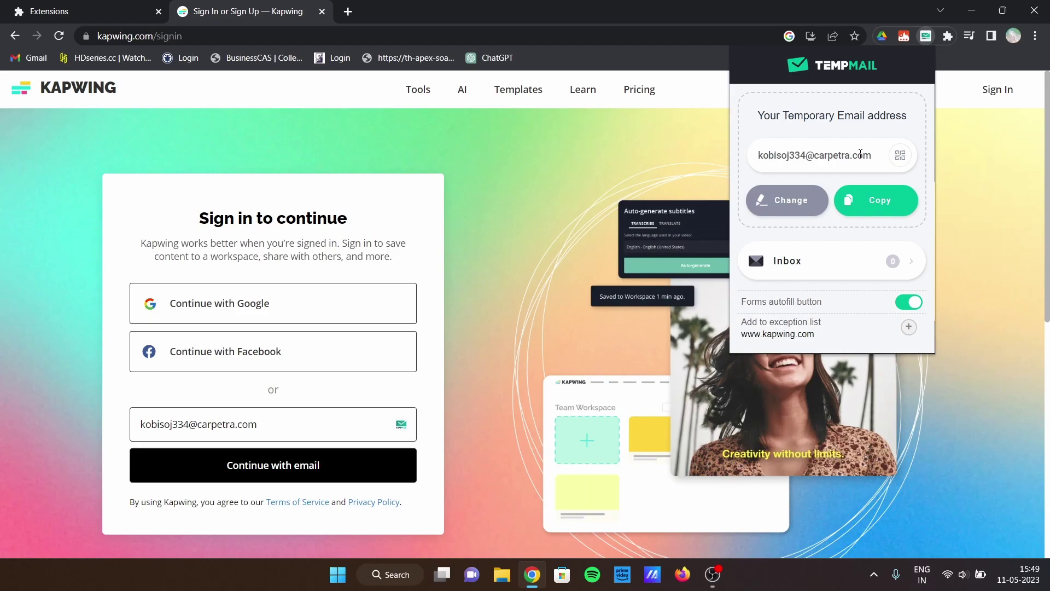
pyautogui.doubleClick(861, 155)
pyautogui.click(877, 156)
pyautogui.click(310, 464)
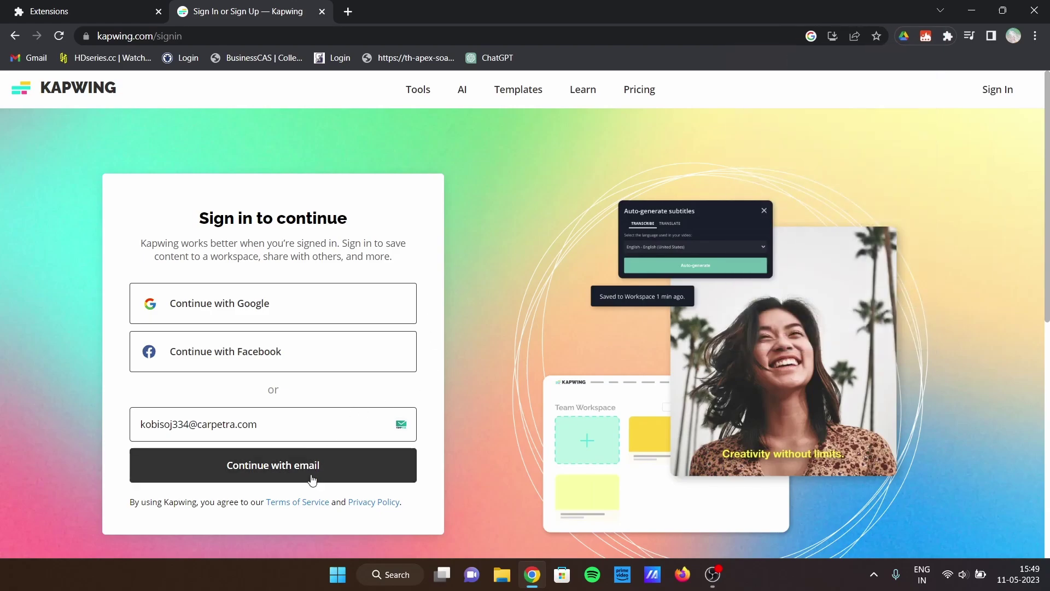
pyautogui.click(277, 490)
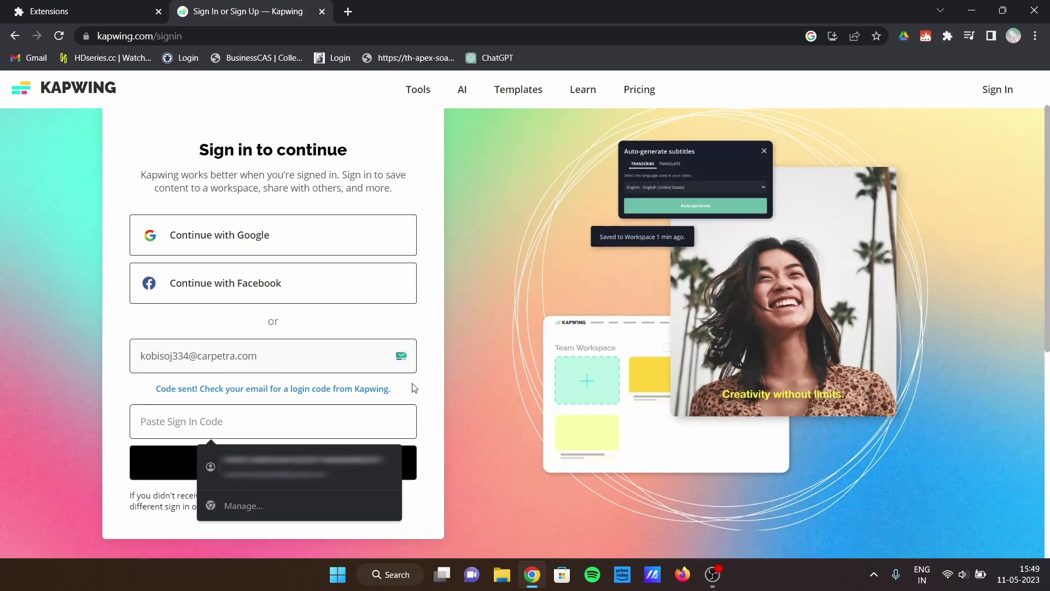
# Step: Open TempMail's full inbox in a new tab to find the Kapwing code email
pyautogui.click(948, 36)
pyautogui.click(817, 272)
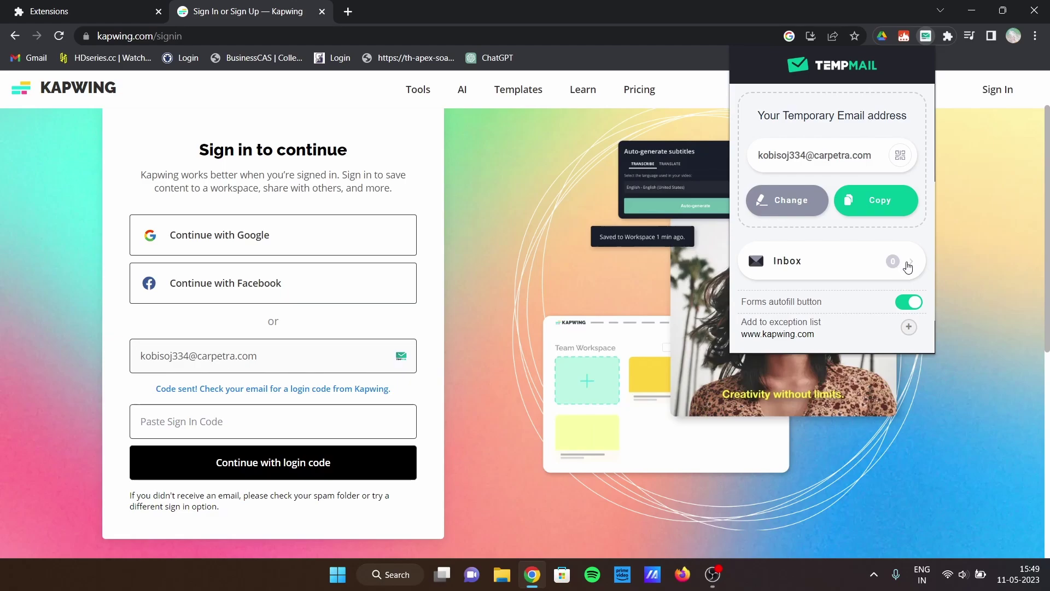
pyautogui.click(903, 264)
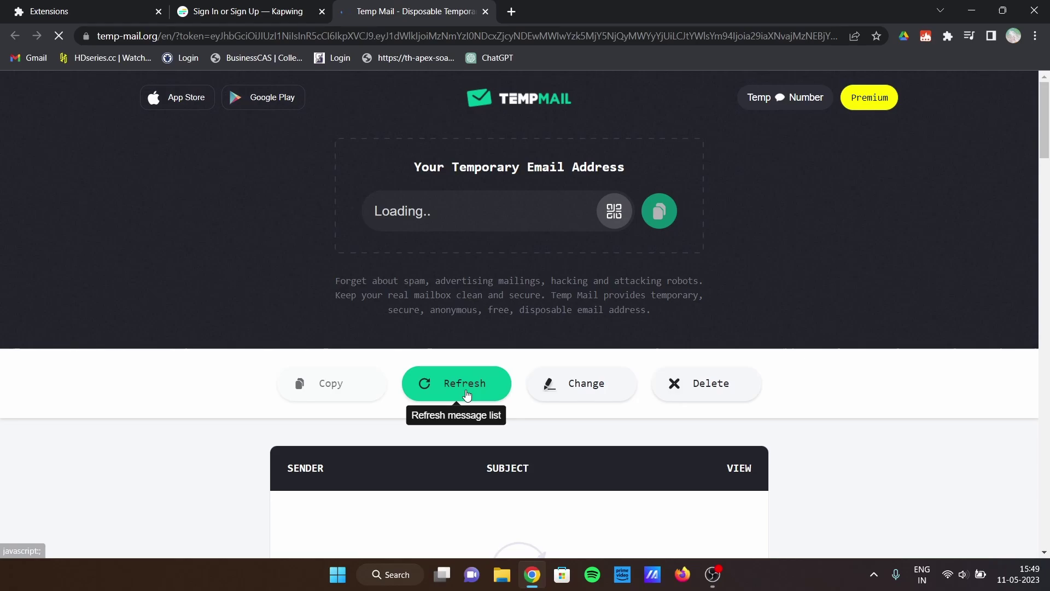
pyautogui.scroll(-3, 466, 395)
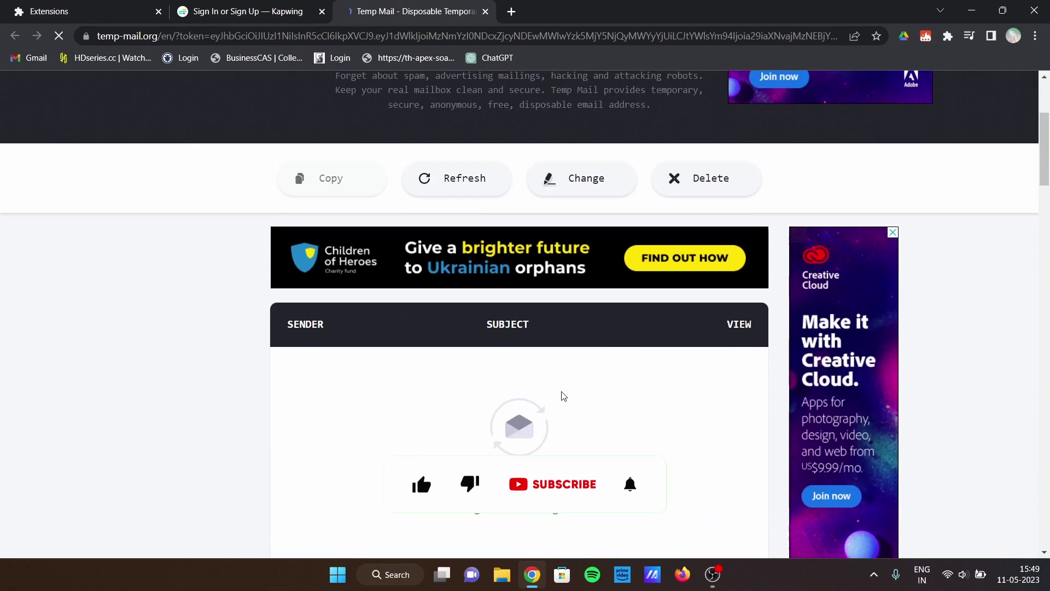
pyautogui.scroll(-3, 492, 394)
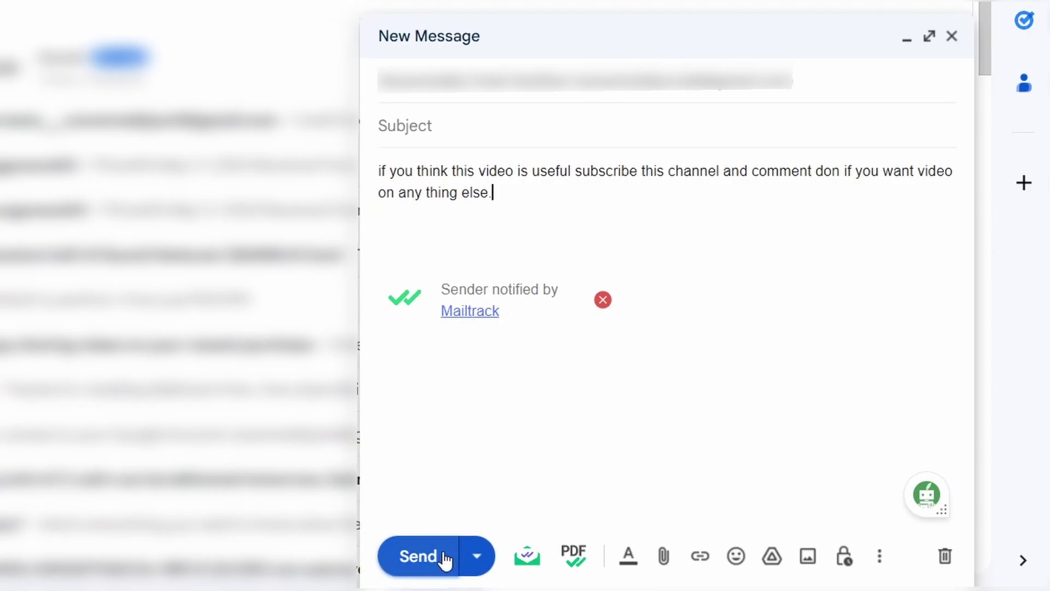
# Step: Send the Mailtrack-tracked, no-subject message urging viewers to subscribe and comment
pyautogui.click(419, 556)
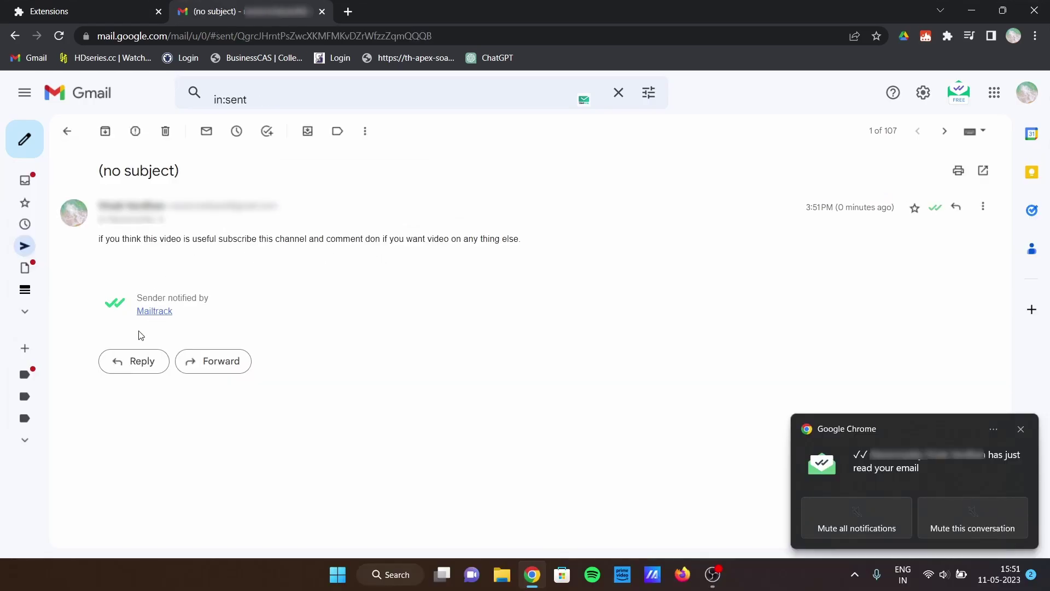
# Step: View the sent email in Mailtrack's Email Tracking Report, showing one open at 3:52 PM
pyautogui.click(948, 36)
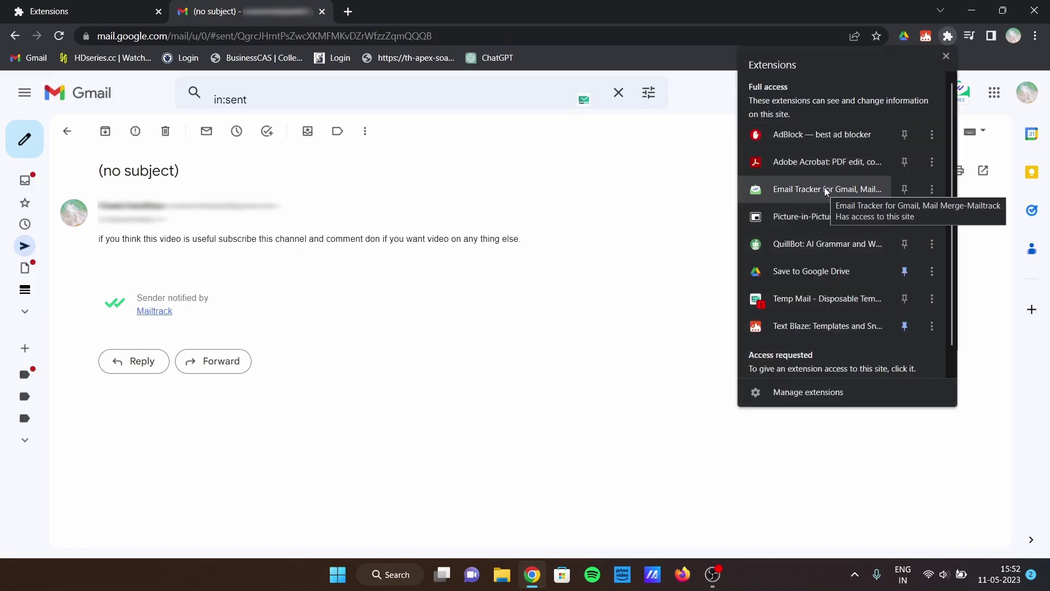
pyautogui.click(825, 187)
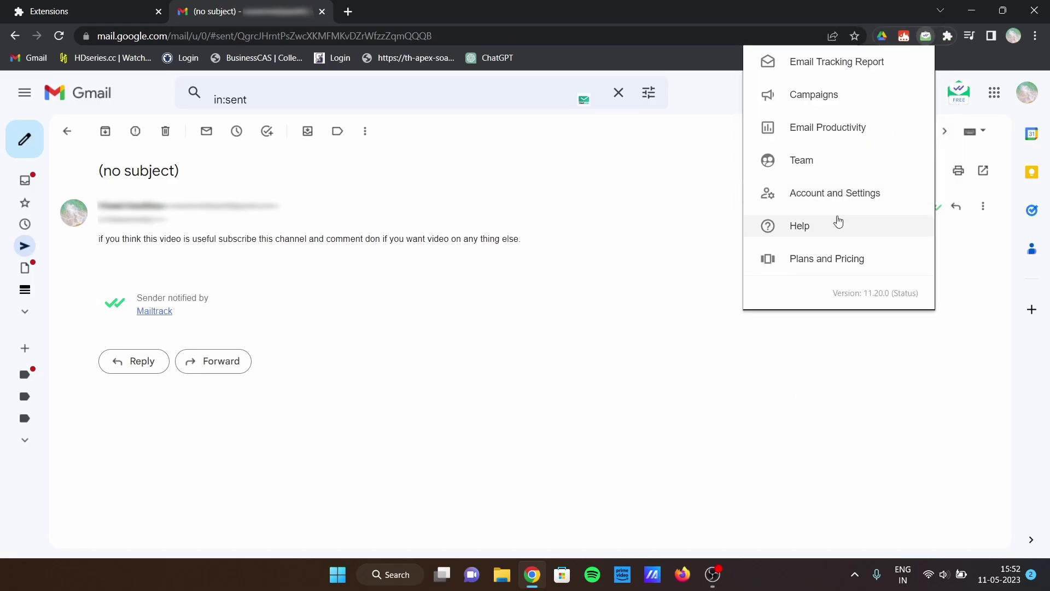
pyautogui.click(824, 129)
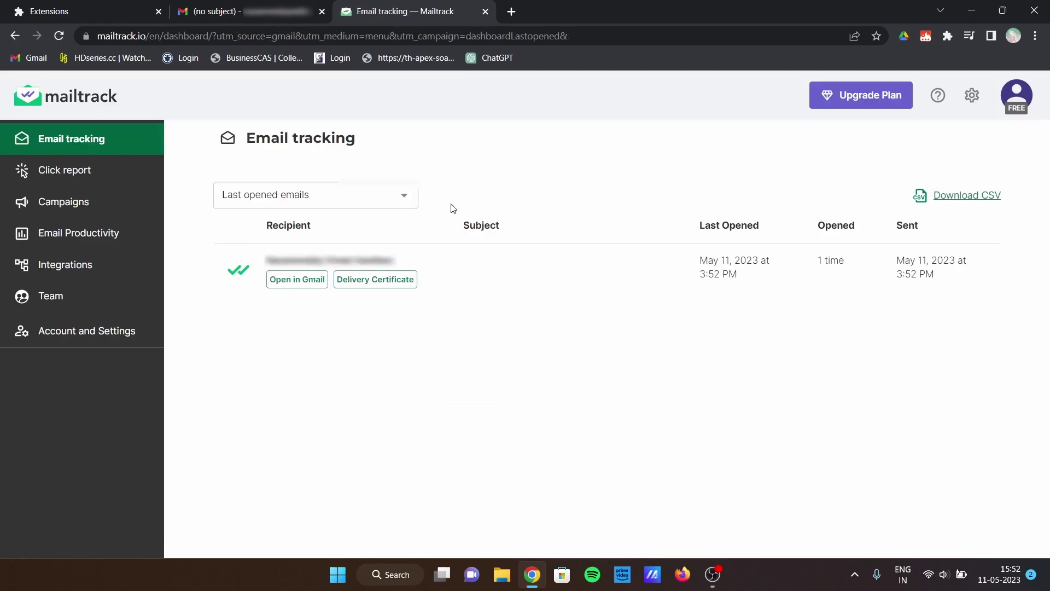
pyautogui.click(439, 284)
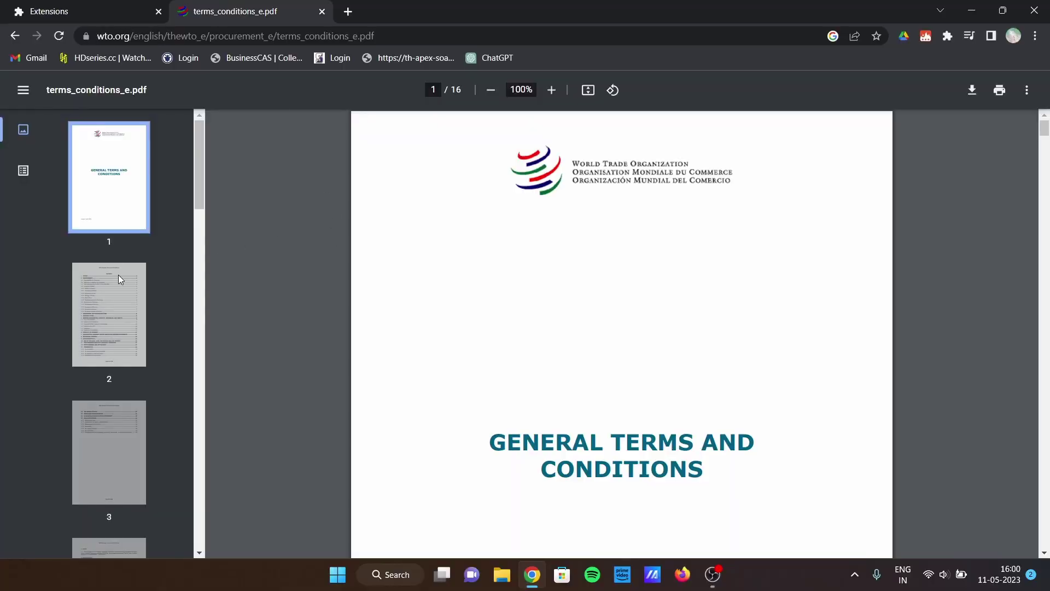
pyautogui.scroll(-3, 109, 329)
pyautogui.scroll(-10, 508, 386)
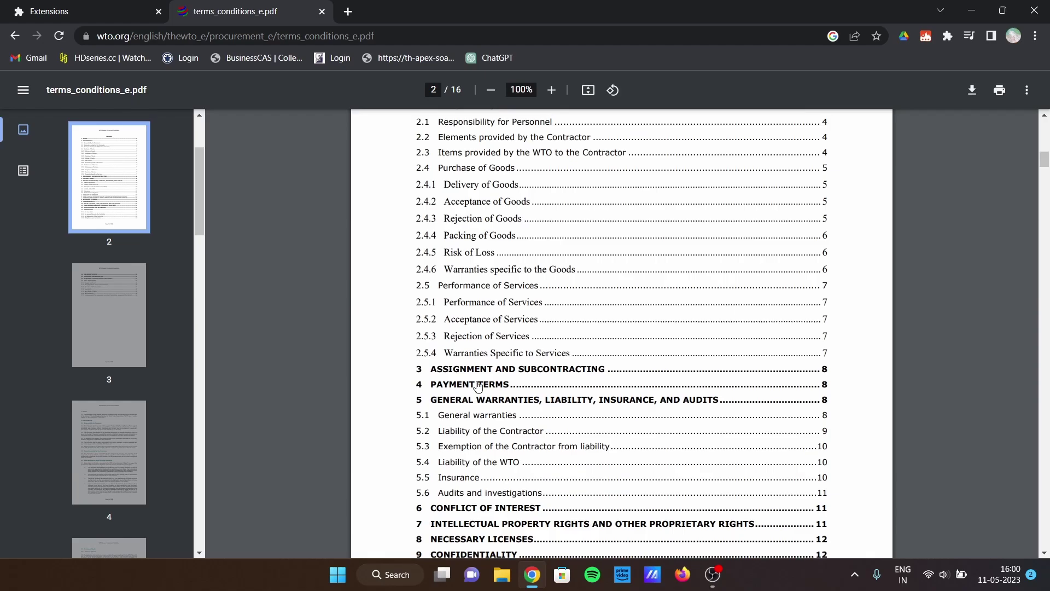
pyautogui.scroll(-8, 479, 385)
pyautogui.scroll(-4, 533, 410)
pyautogui.scroll(-3, 537, 430)
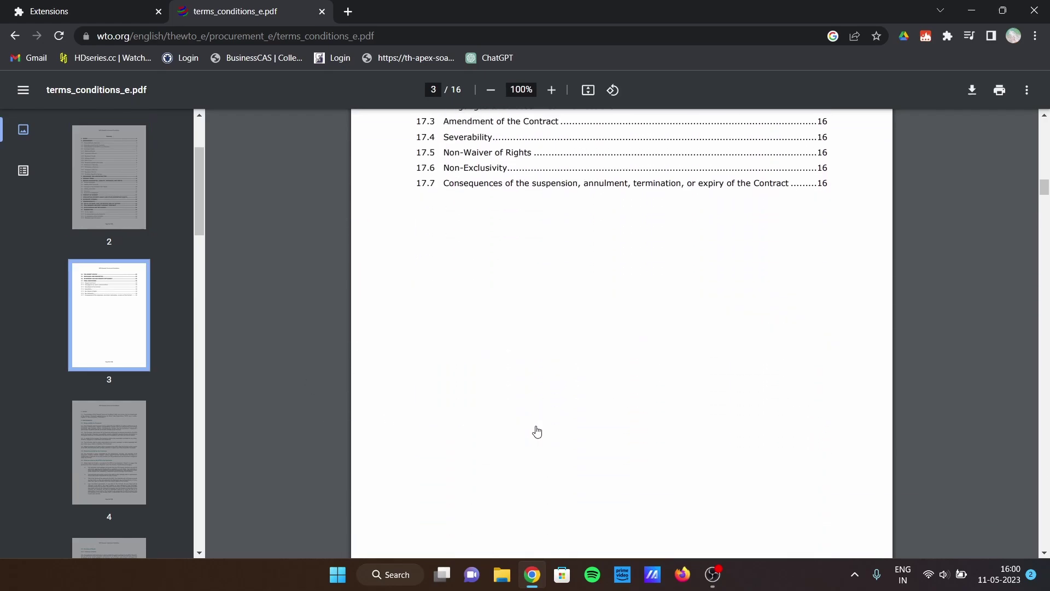
pyautogui.scroll(-5, 538, 429)
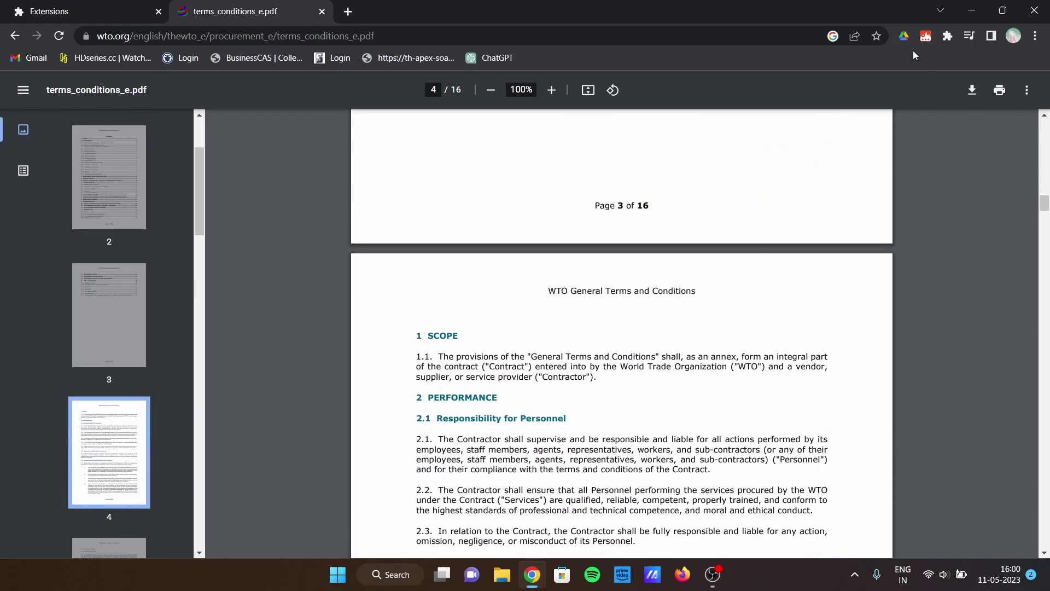
# Step: Save the WTO General Terms and Conditions PDF with the Save to Google Drive extension
pyautogui.click(904, 35)
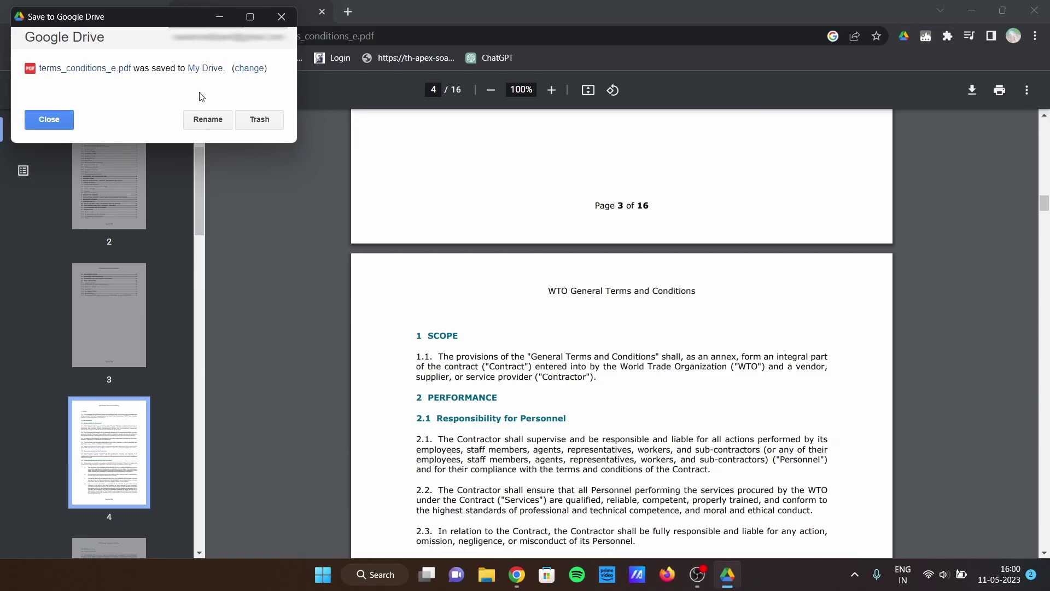
# Step: Rename the saved PDF in My Drive to 'wto' and close the confirmation
pyautogui.click(208, 119)
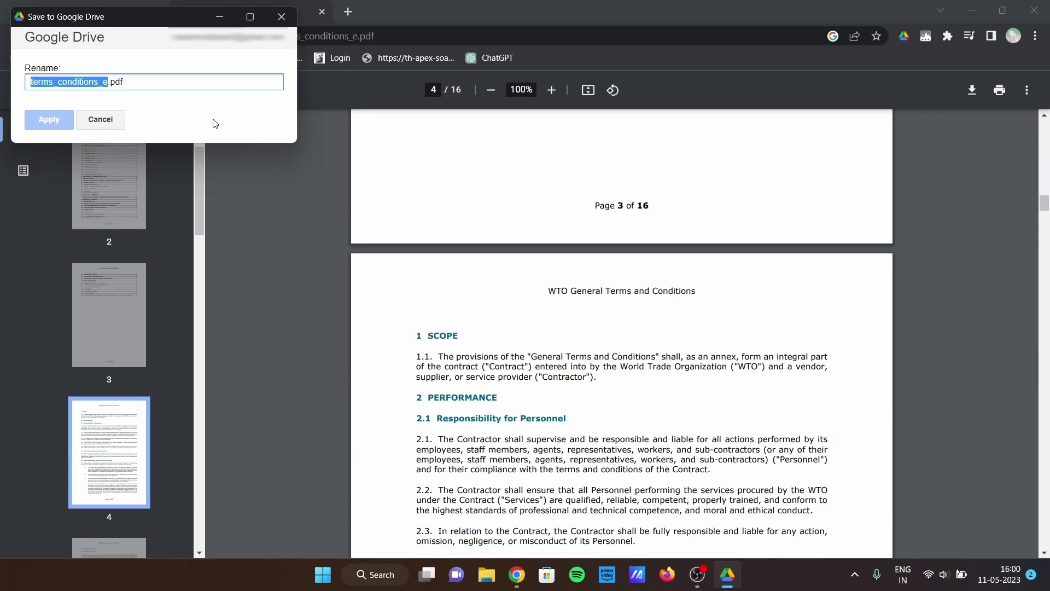
pyautogui.press('BackSpace')
pyautogui.write('wto')
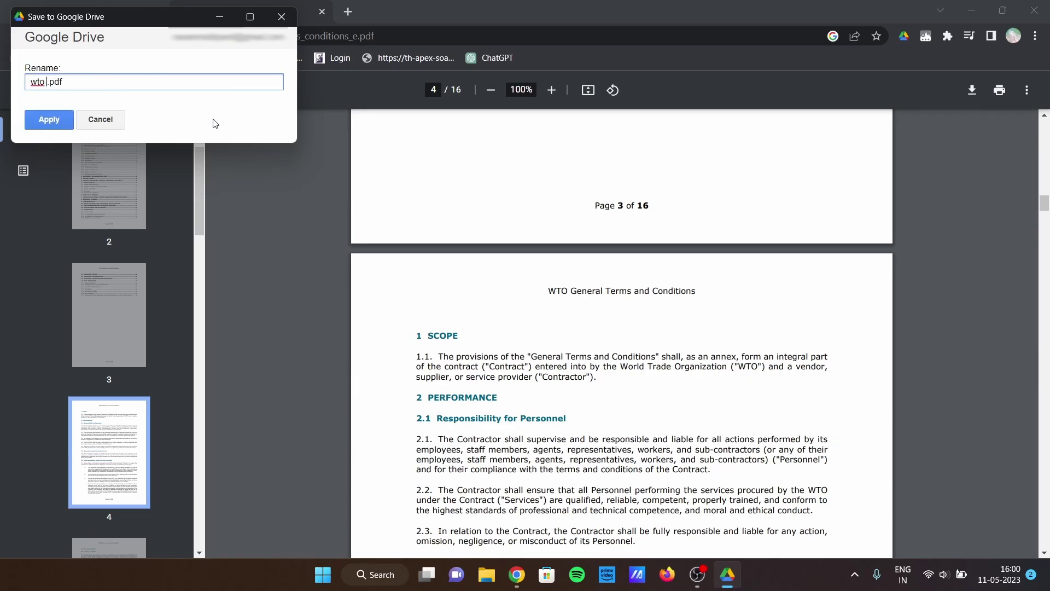
pyautogui.click(59, 119)
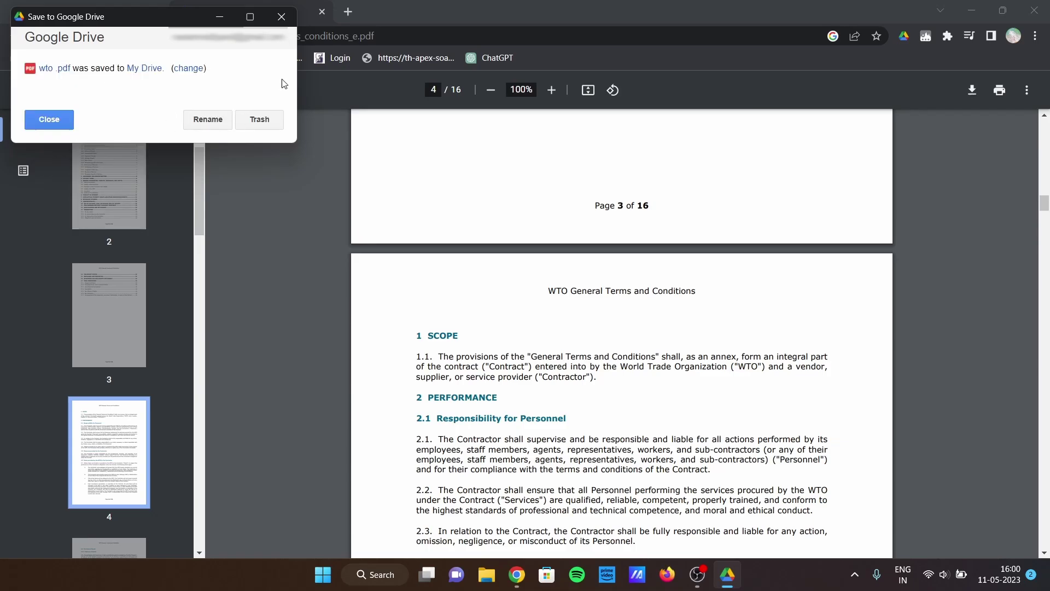
pyautogui.click(48, 119)
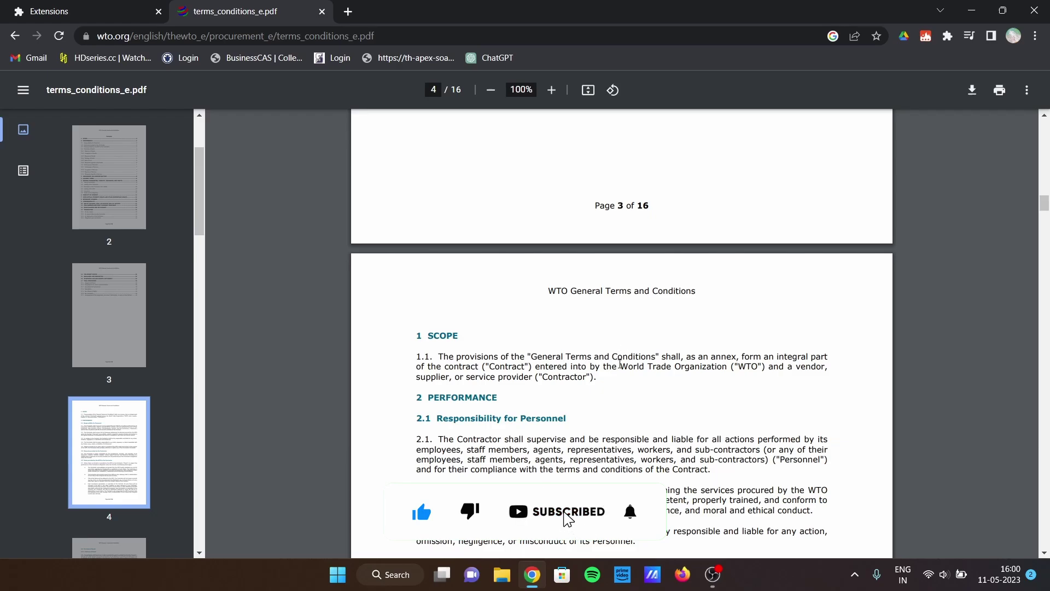
pyautogui.click(707, 576)
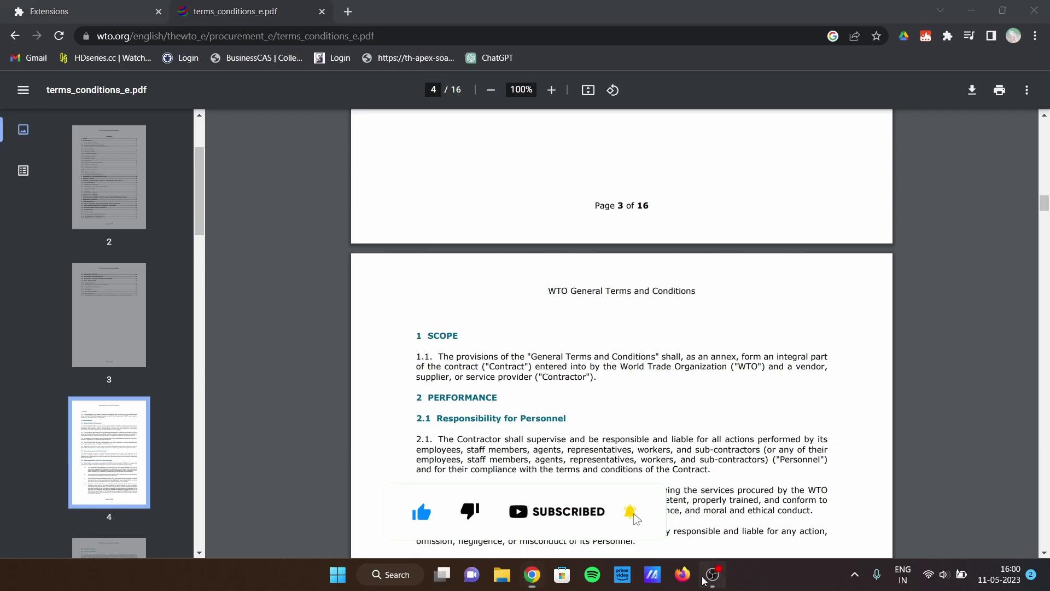